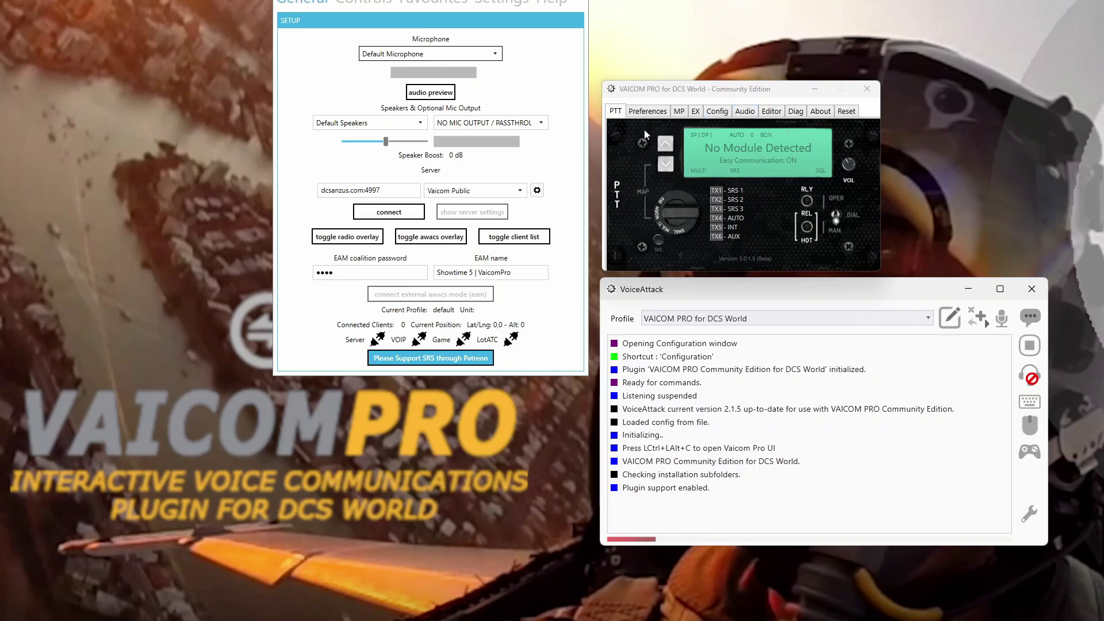
Set the VOIP control in VAICOM PRO's multiplayer options to TX Link, with MP only switched off.
click(682, 112)
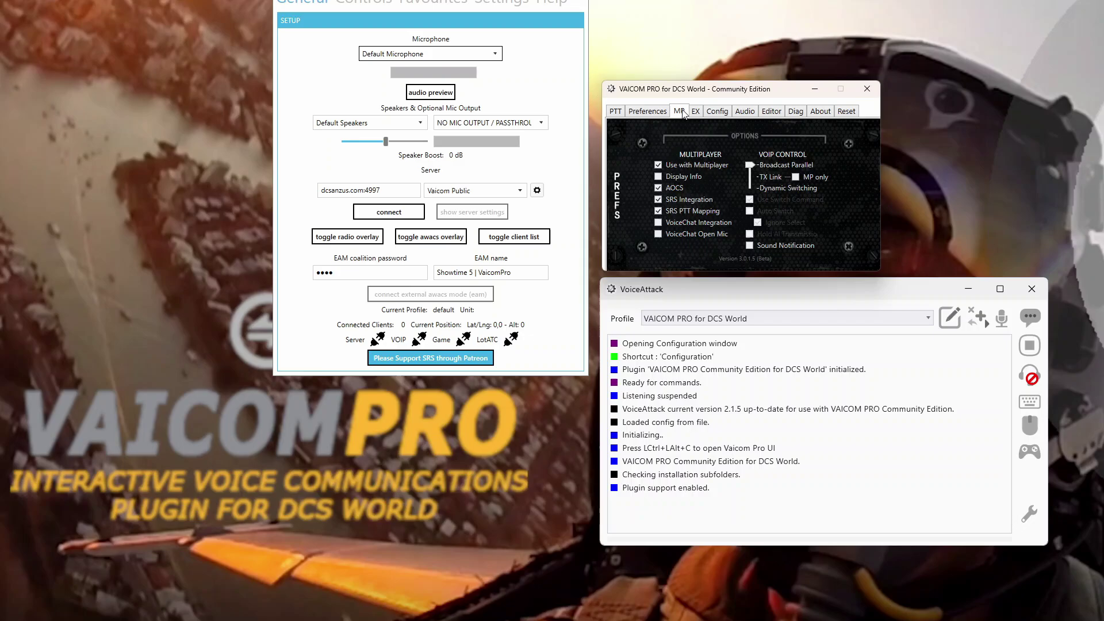
click(656, 173)
click(748, 180)
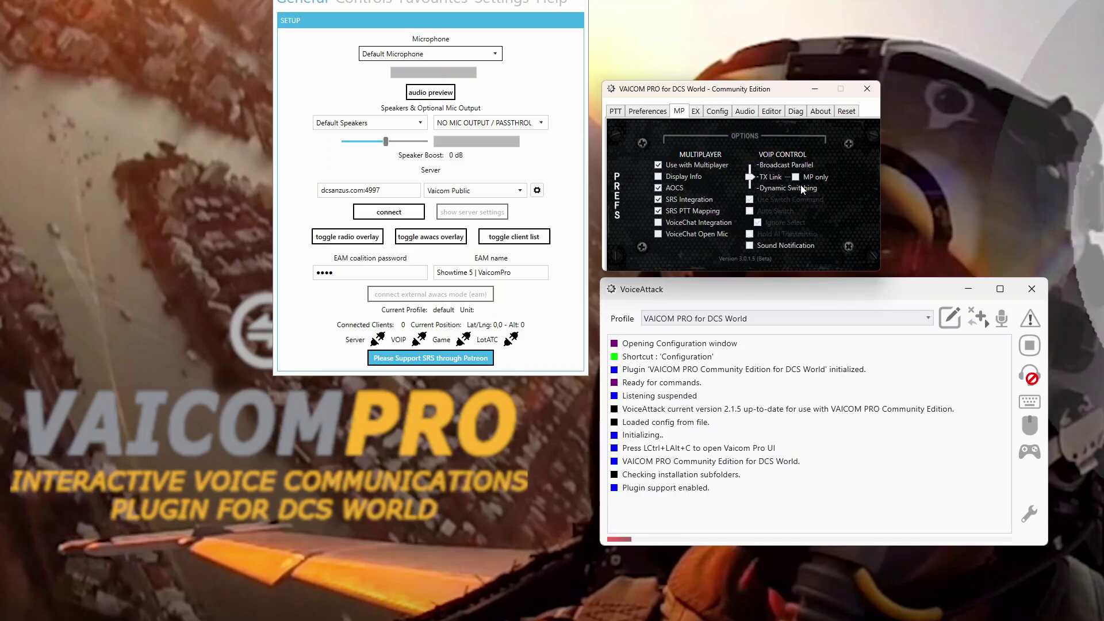
click(828, 177)
click(796, 178)
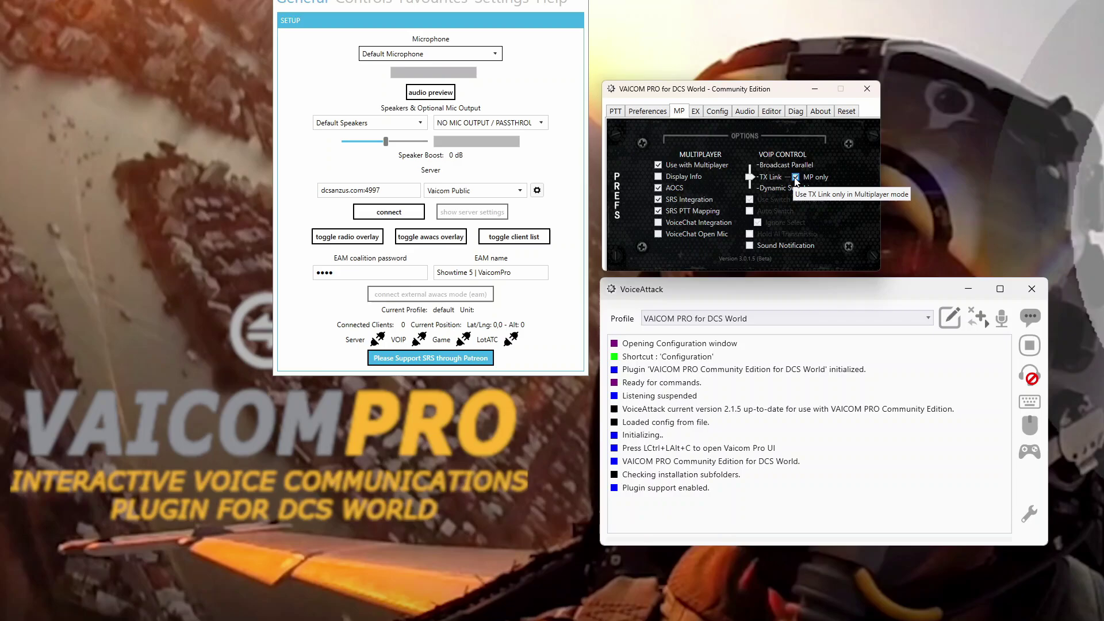
click(796, 178)
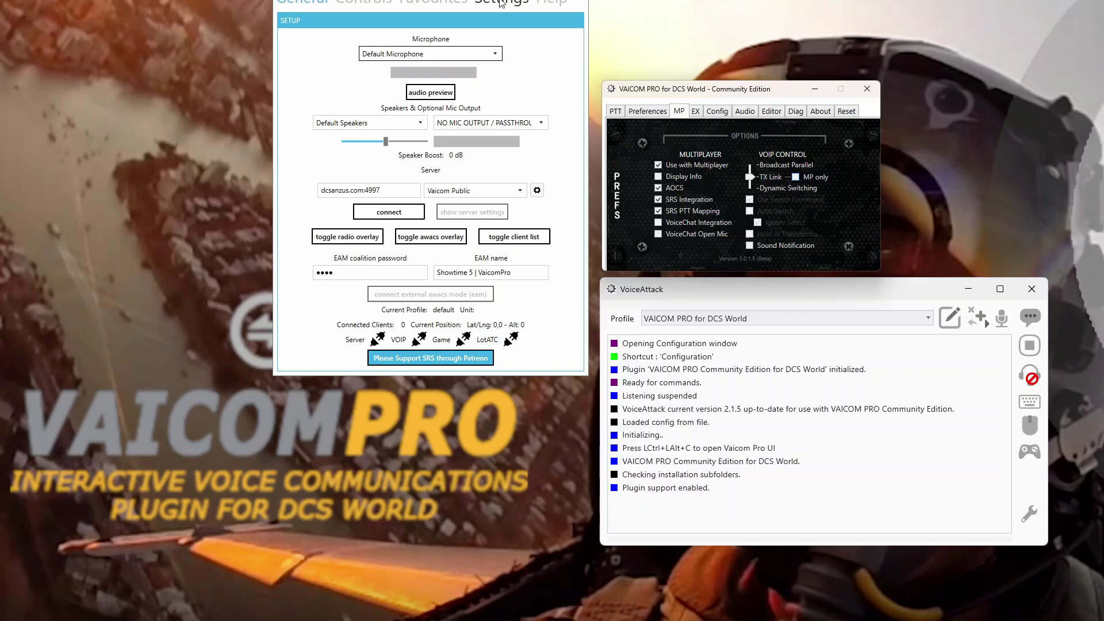
Switch to the DCS-SRS client and check the Allow VAICOM TX Inhibit option in its miscellaneous settings.
click(502, 3)
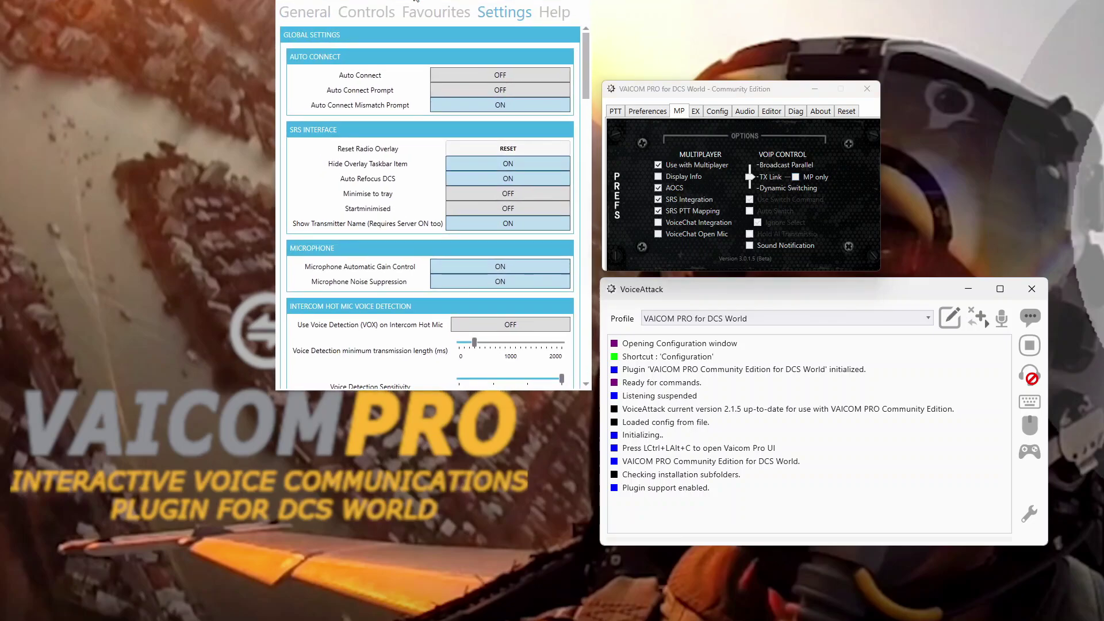
drag(415, 1, 413, 83)
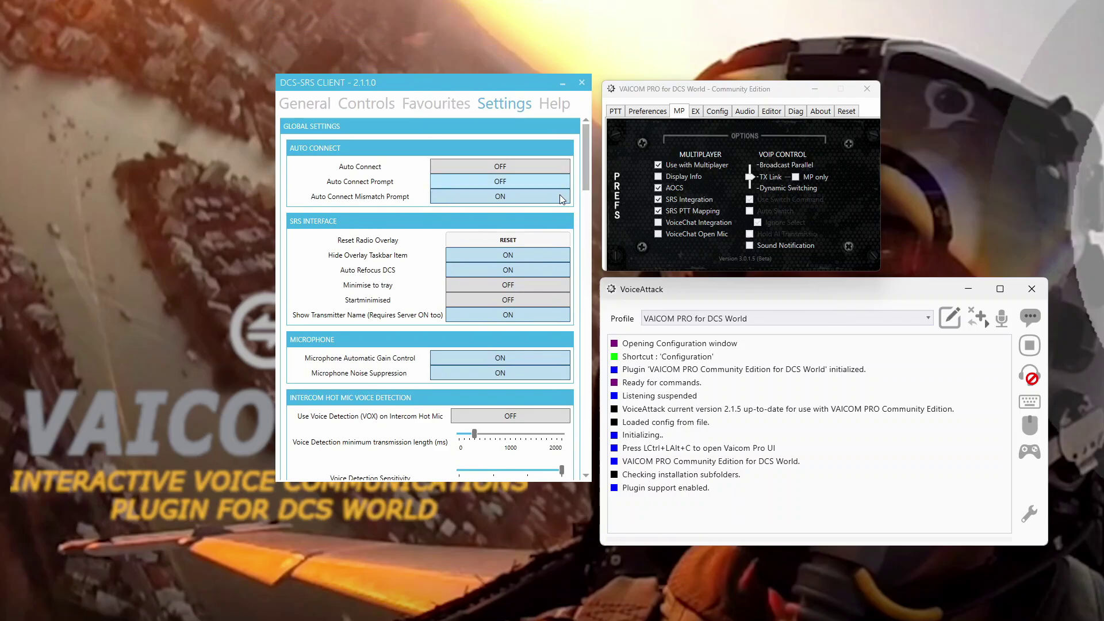
scroll(521, 249, down, 6)
scroll(521, 249, down, 5)
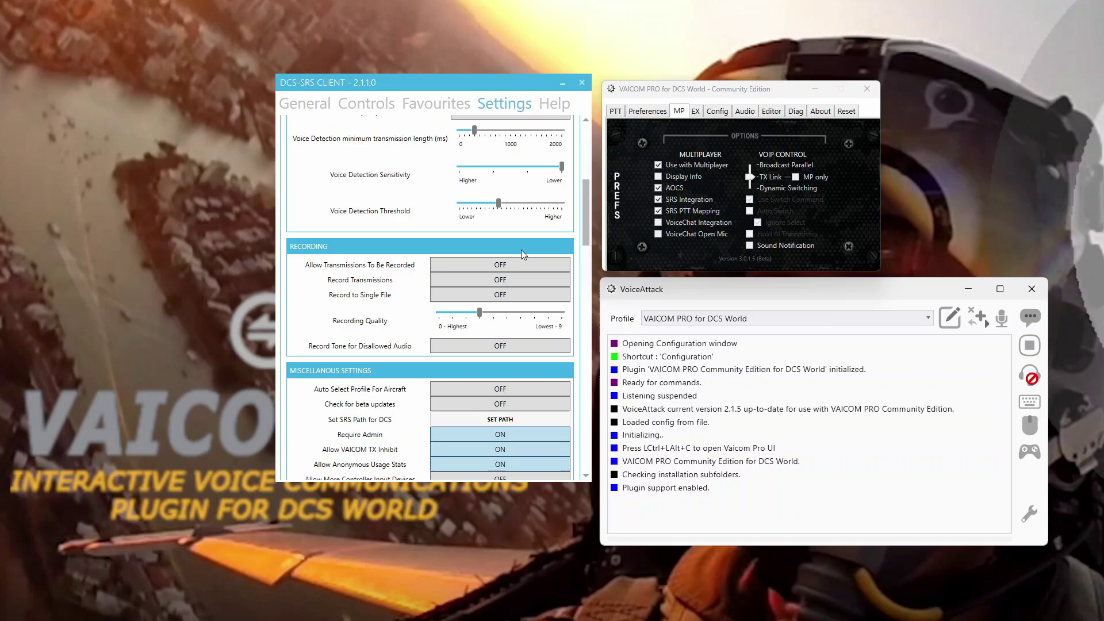
scroll(521, 249, down, 3)
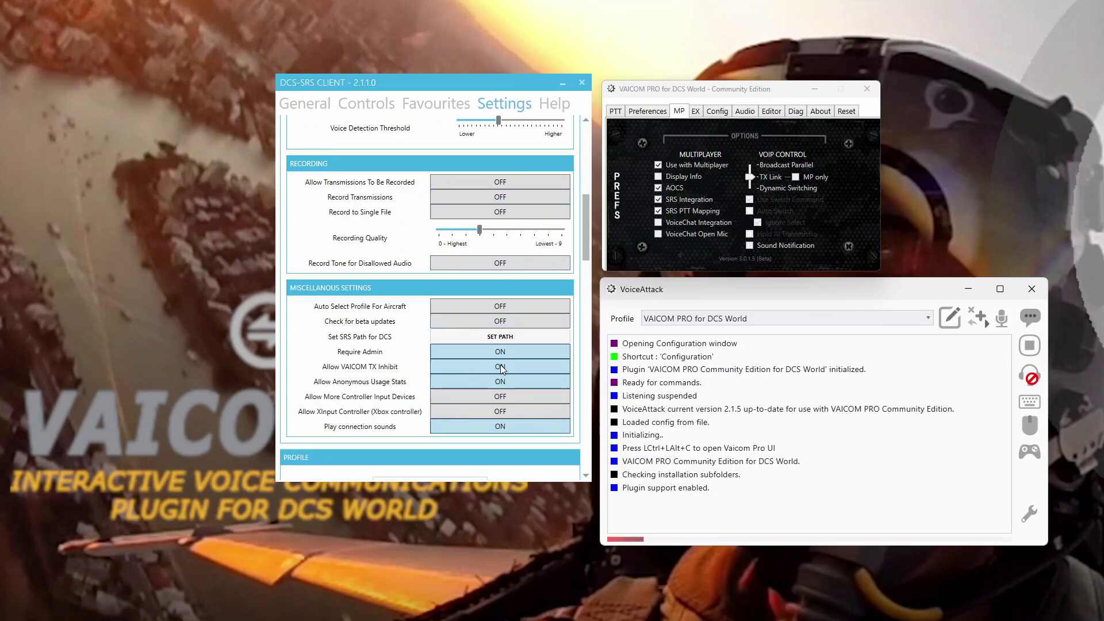
scroll(395, 368, down, 11)
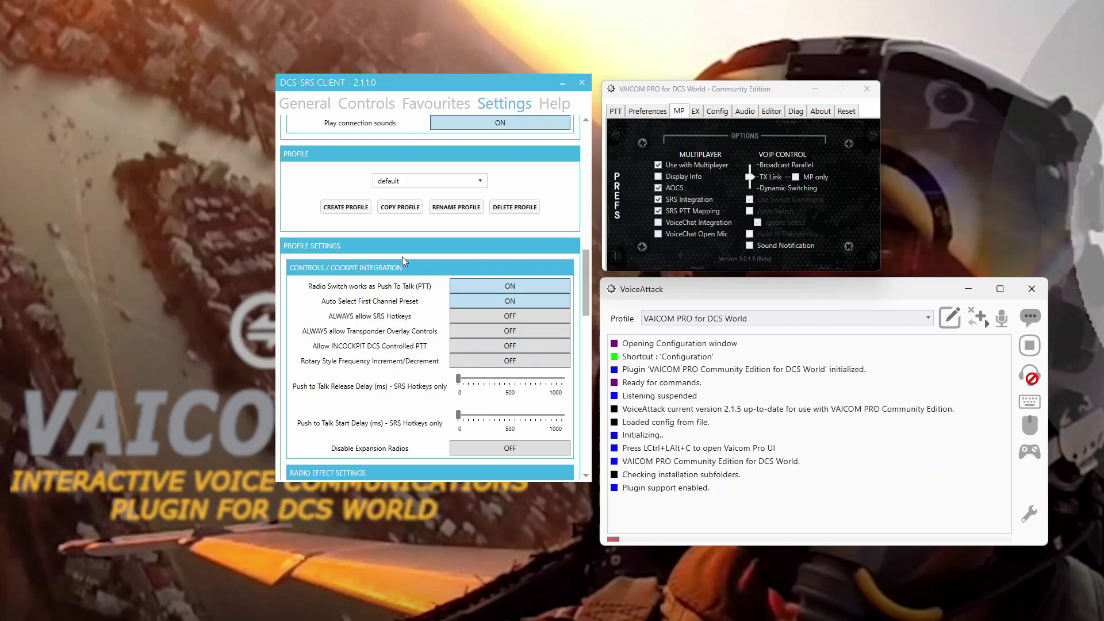
click(305, 103)
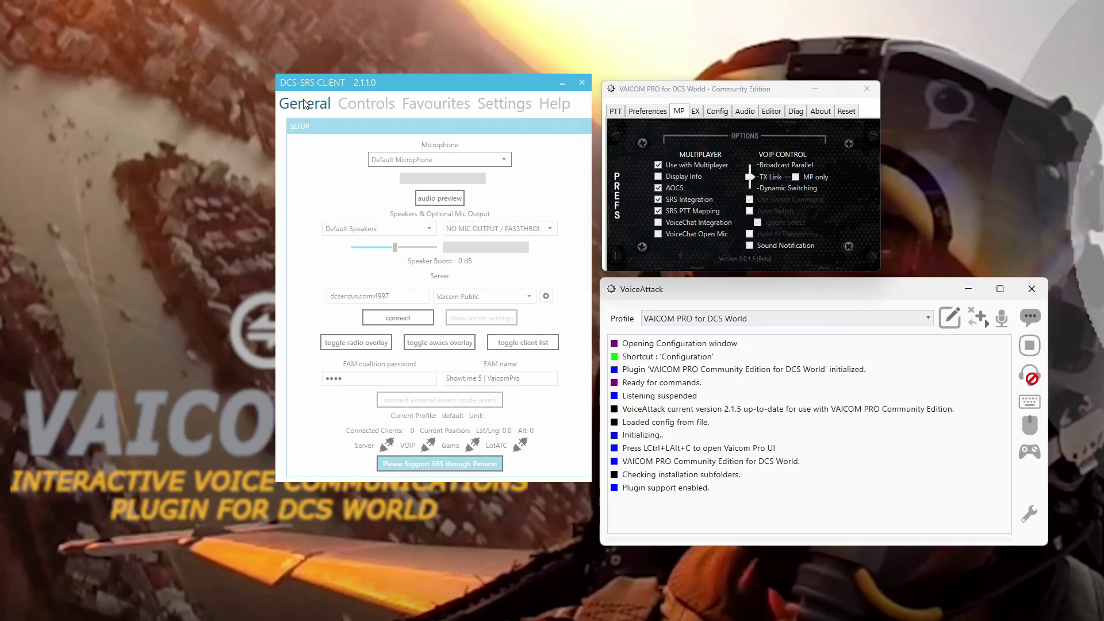
Switch to VoiceAttack and open the Transmit TX1 press command of the VAICOM PRO for DCS World profile.
click(755, 285)
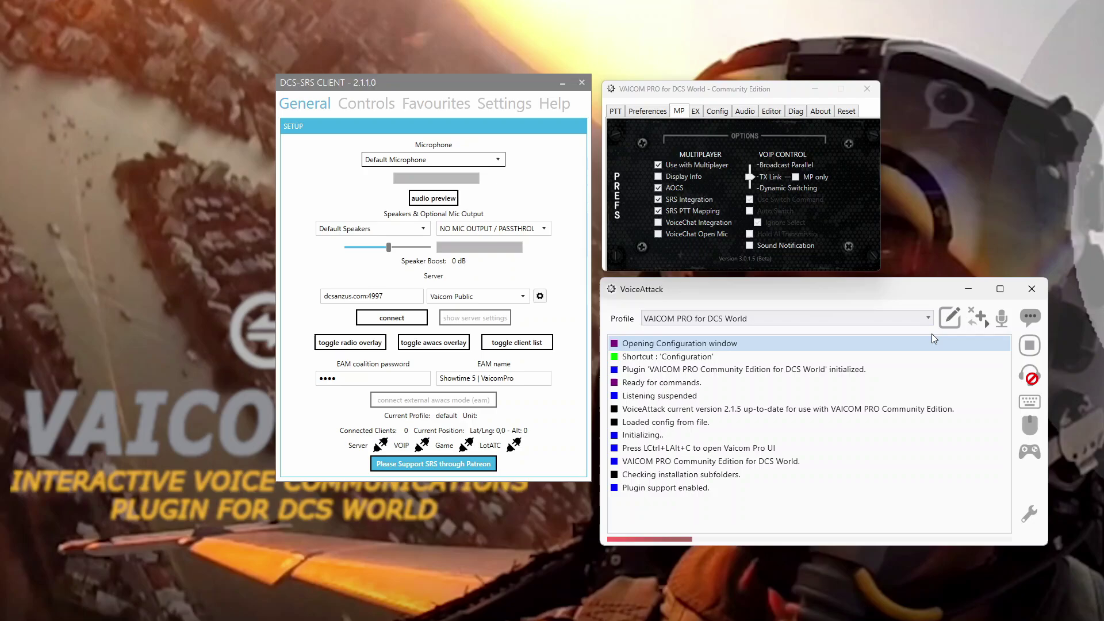
click(950, 318)
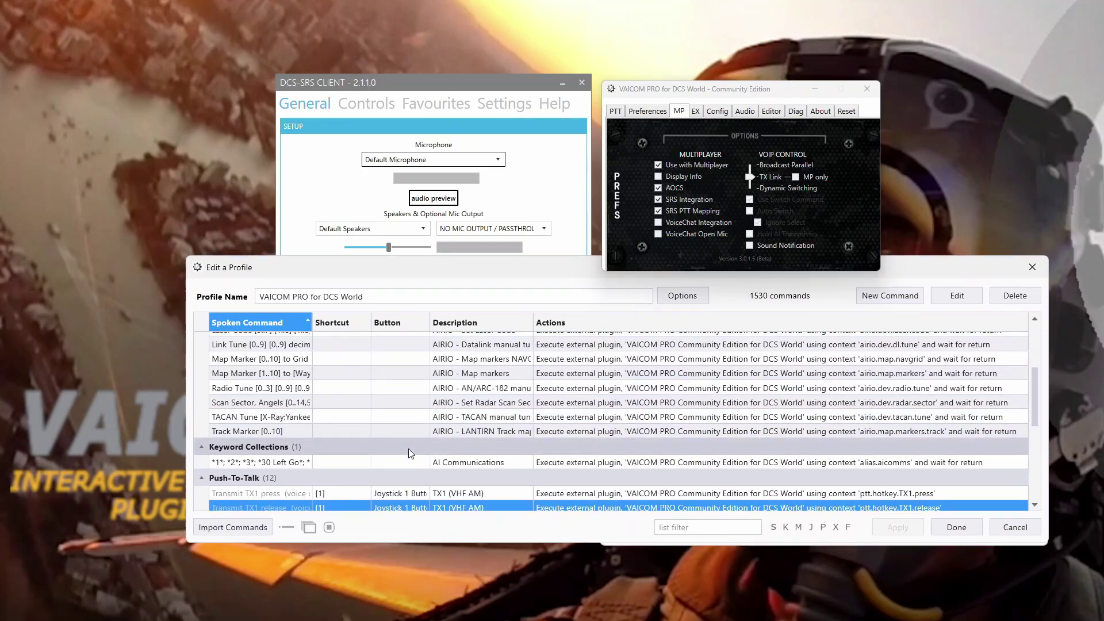
scroll(408, 448, down, 4)
scroll(311, 371, up, 2)
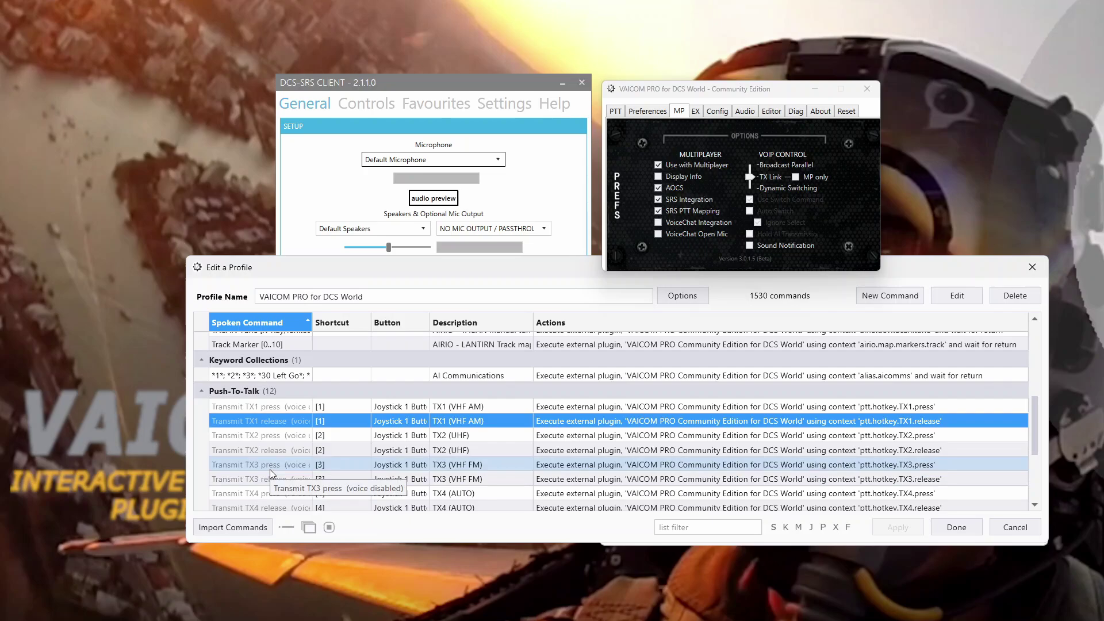
double_click(261, 409)
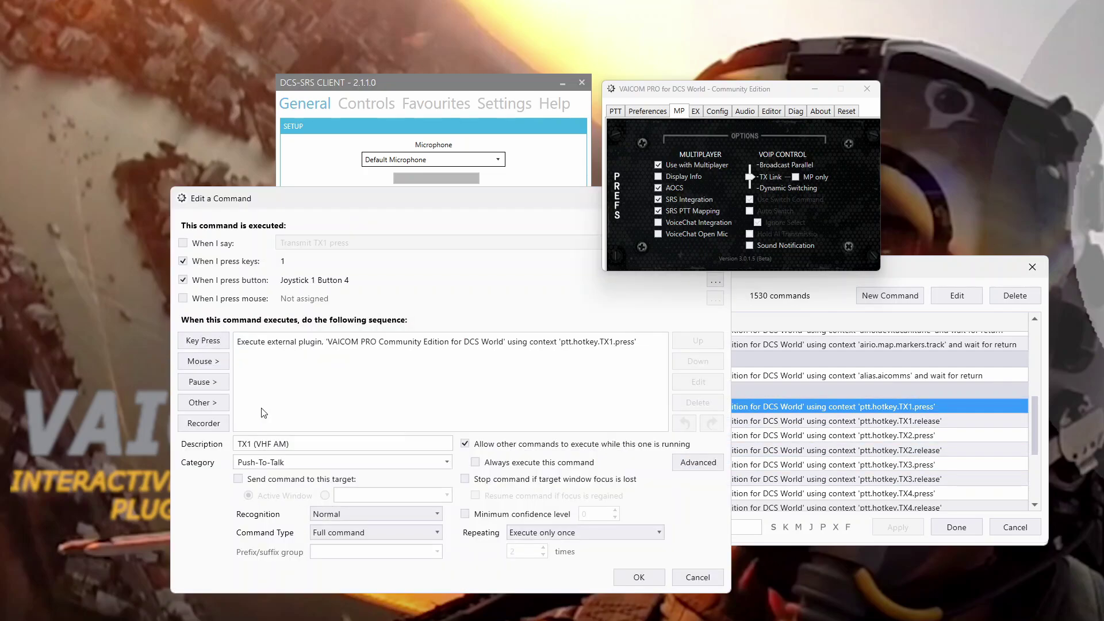
drag(368, 208, 292, 268)
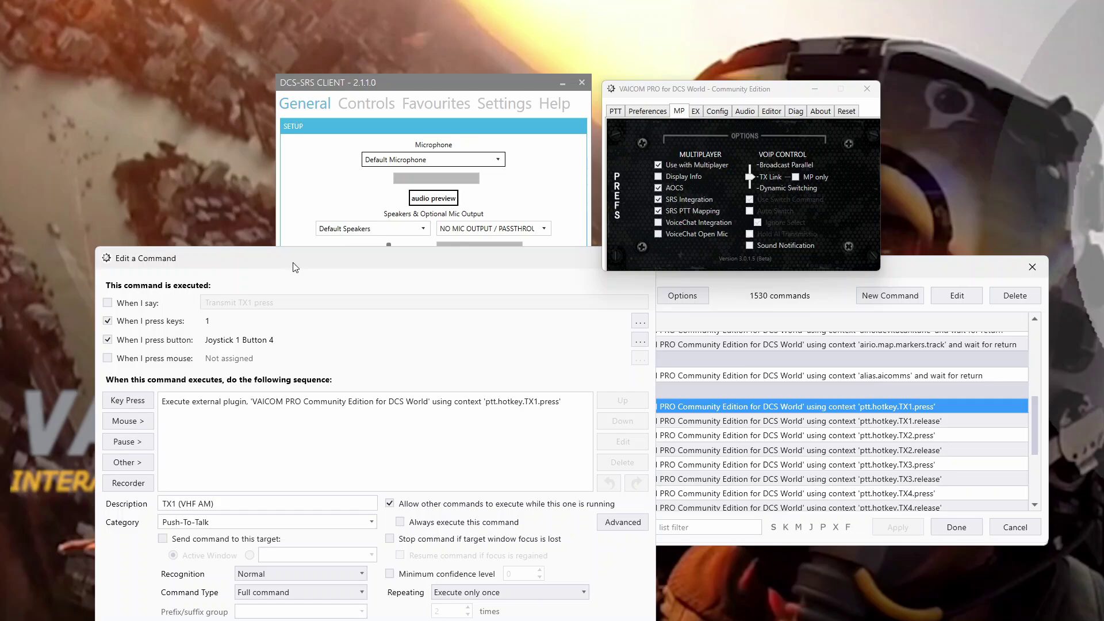
Toggle the TX1 press joystick shortcut's long-press option off and on, re-enable invoking it on short/standard press, and confirm the command.
click(238, 342)
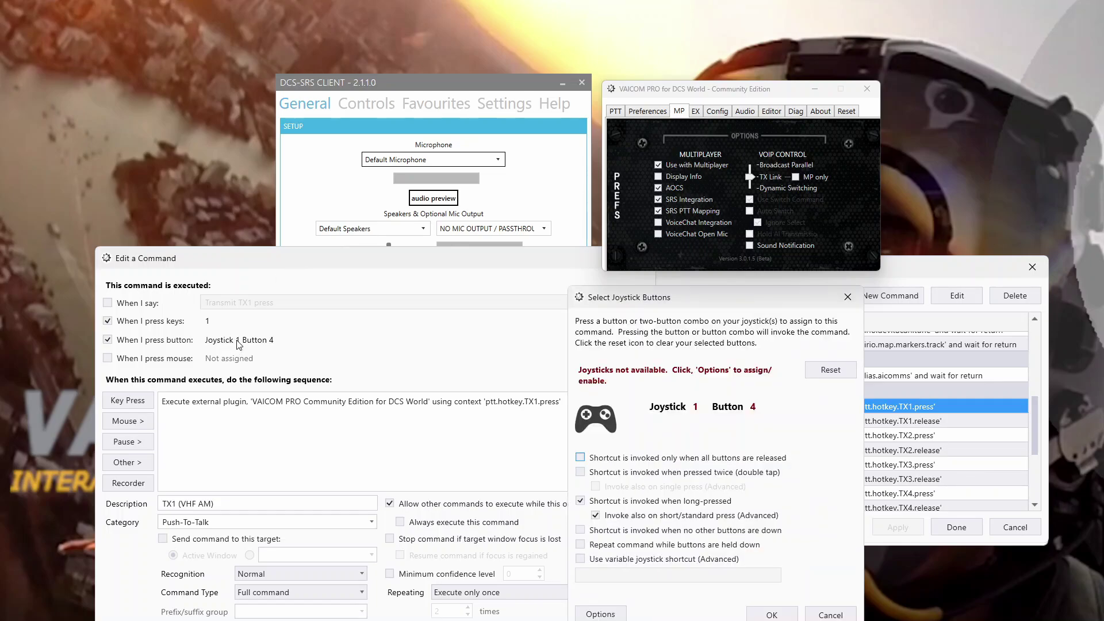
drag(739, 277, 480, 252)
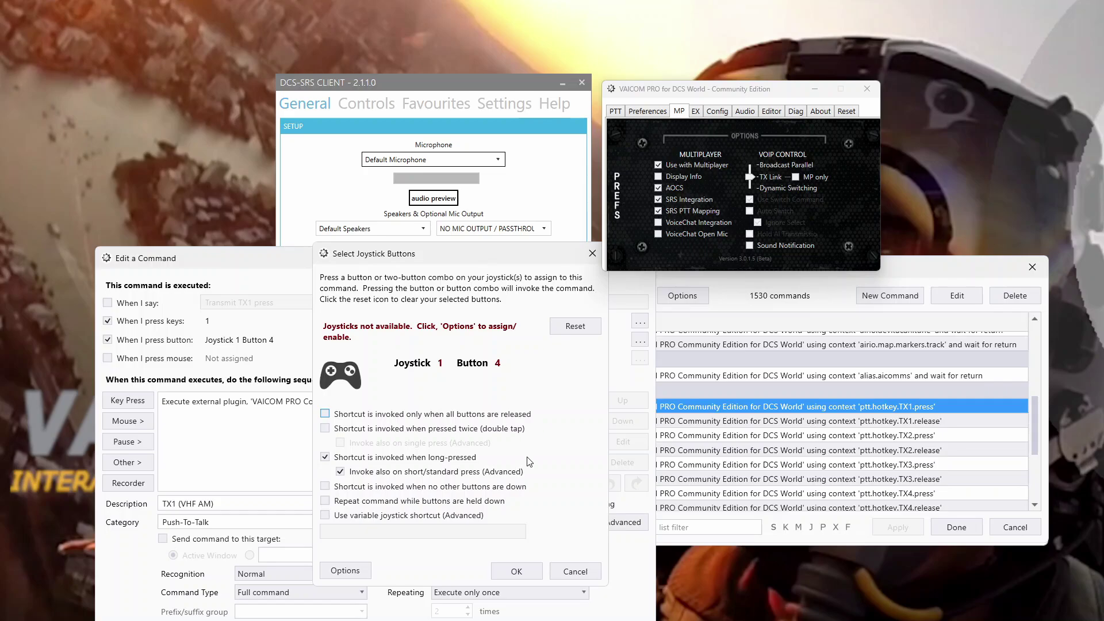
click(336, 458)
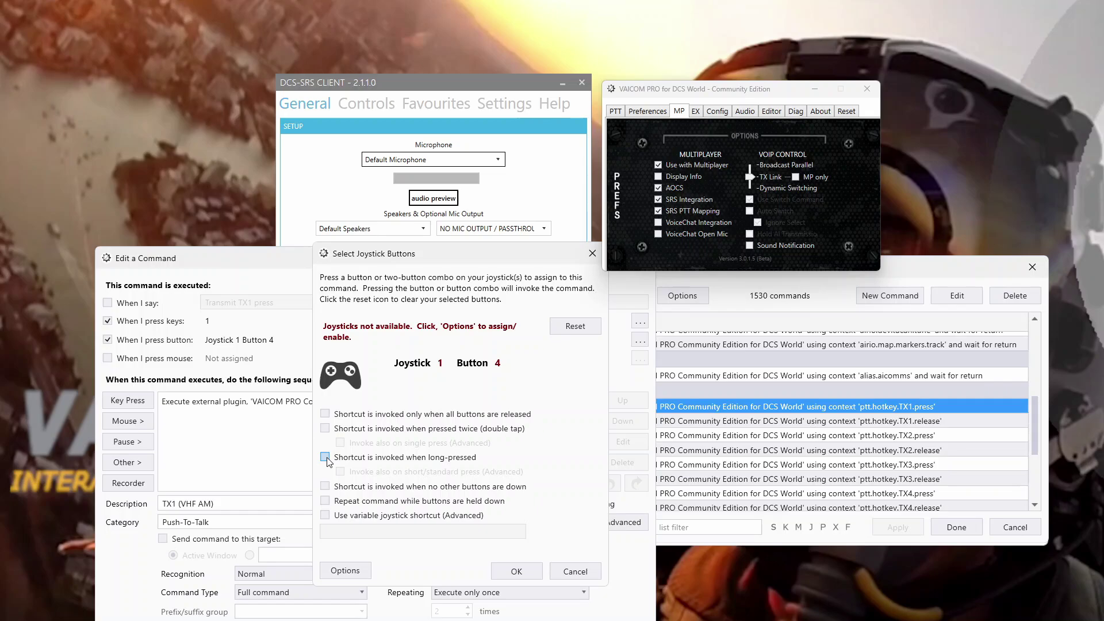
click(325, 458)
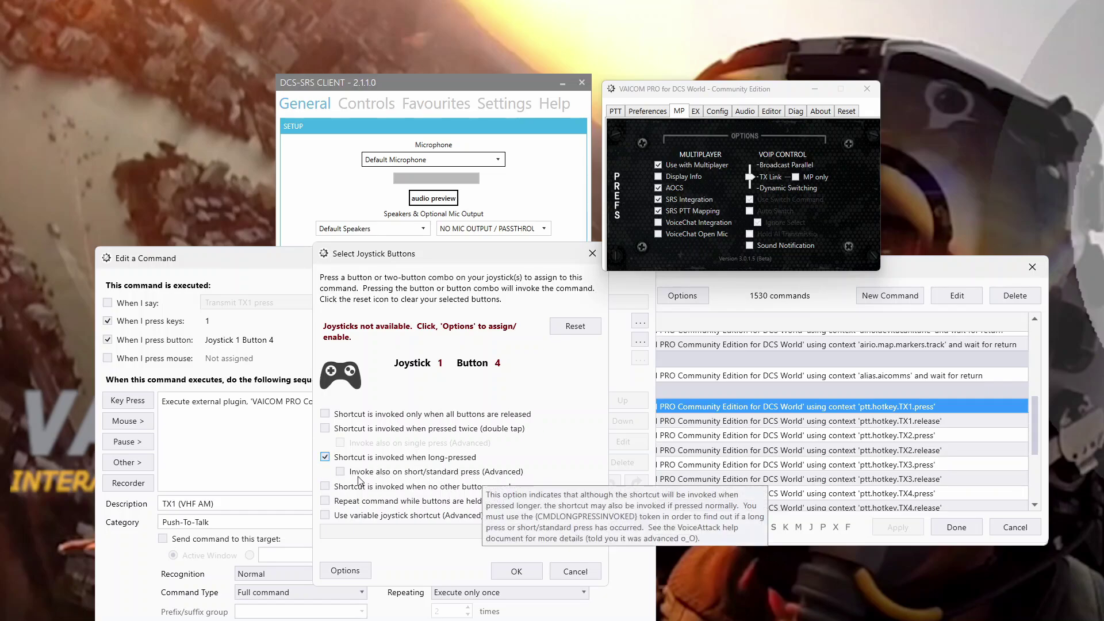
click(340, 472)
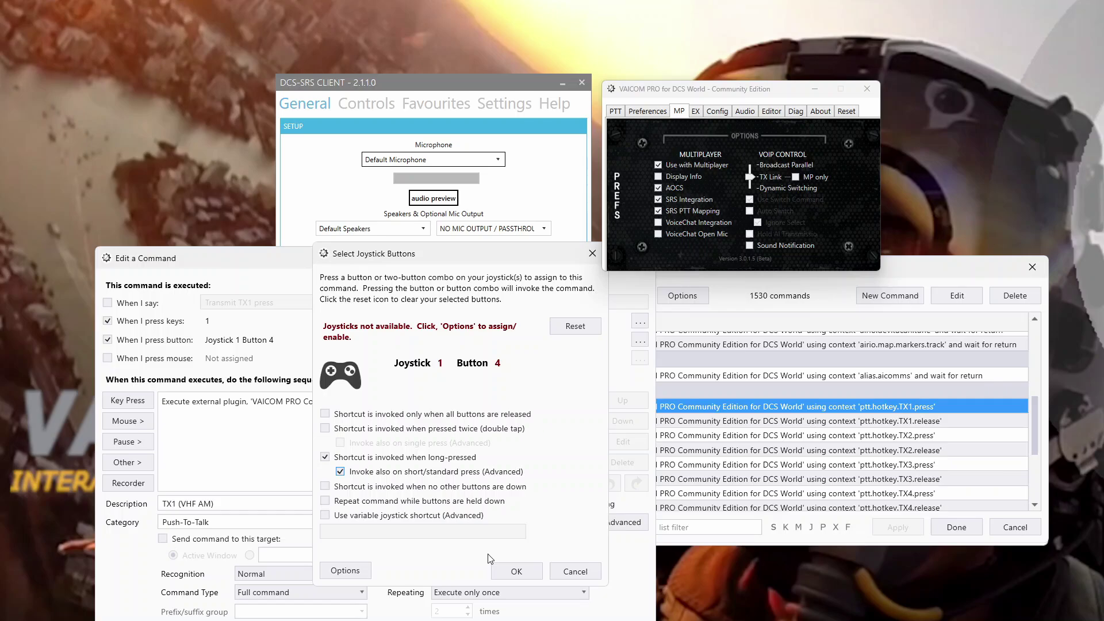
click(515, 570)
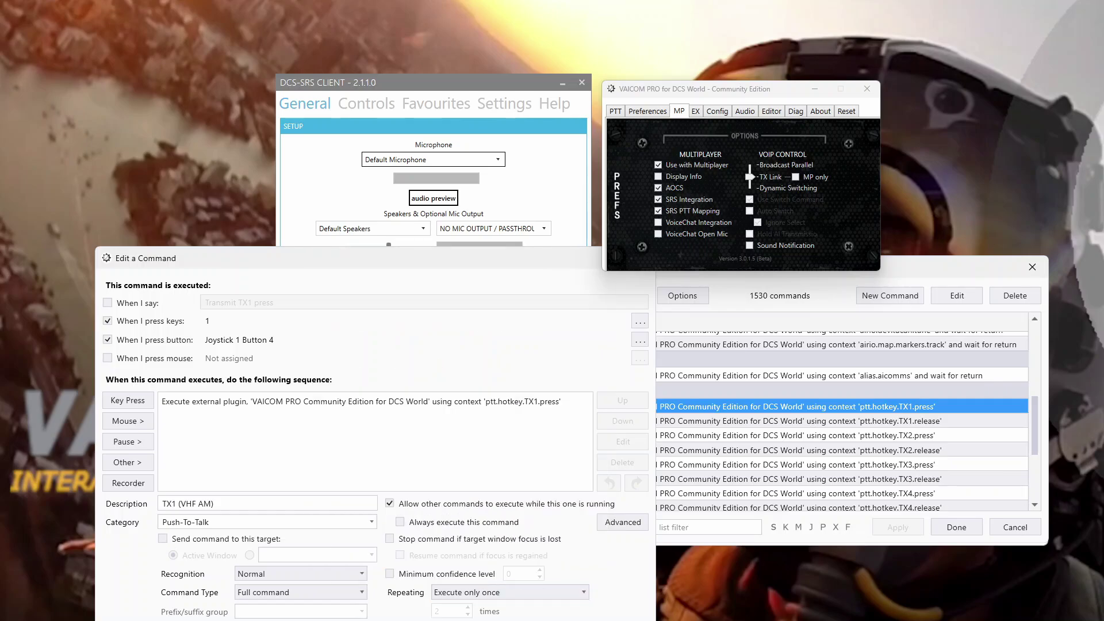
key(Return)
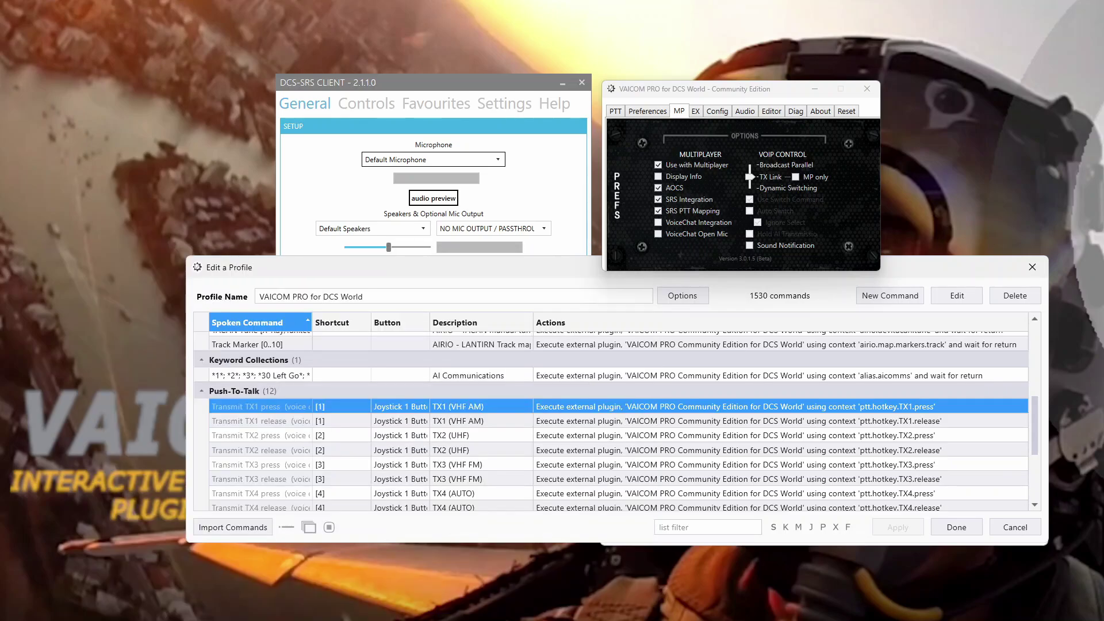
Toggle the long-press option of the Transmit TX1 release joystick shortcut off and on again and confirm the command.
click(277, 422)
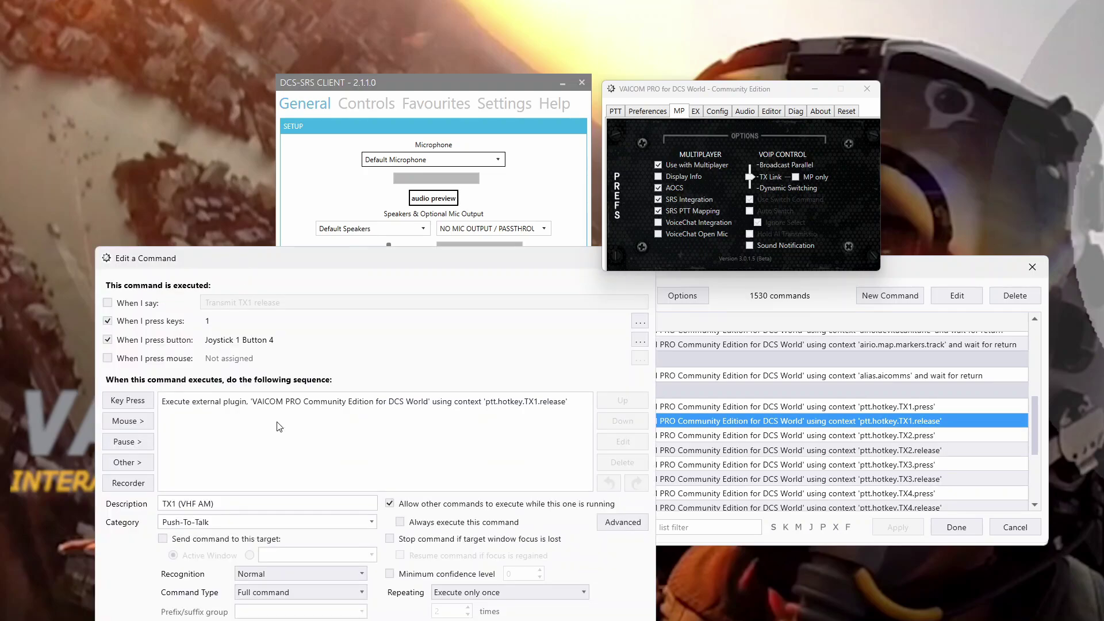
click(239, 342)
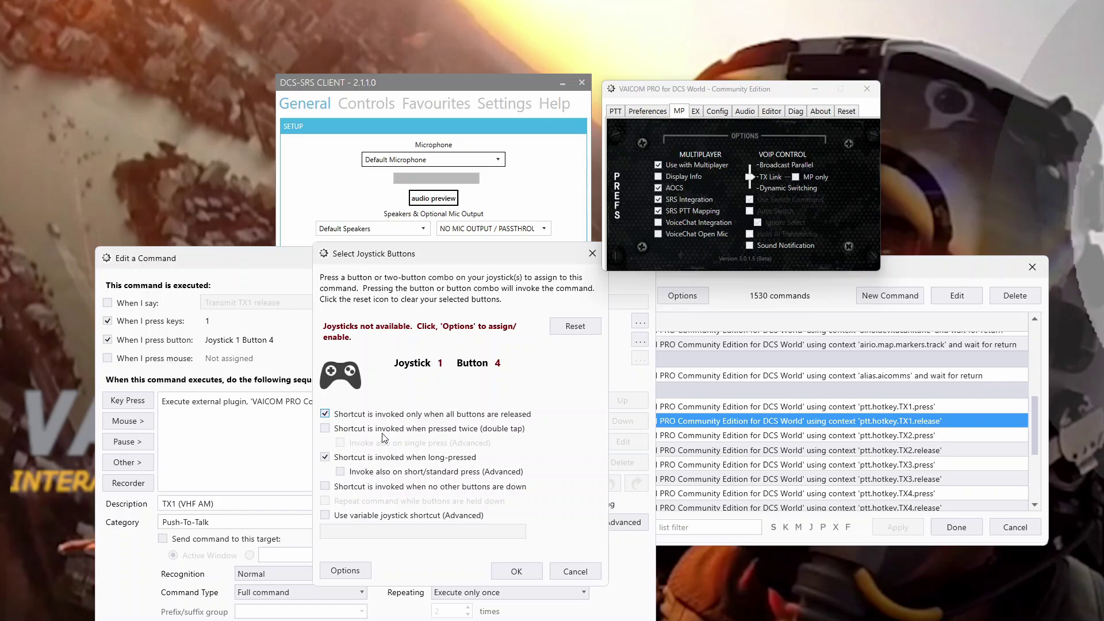
click(325, 457)
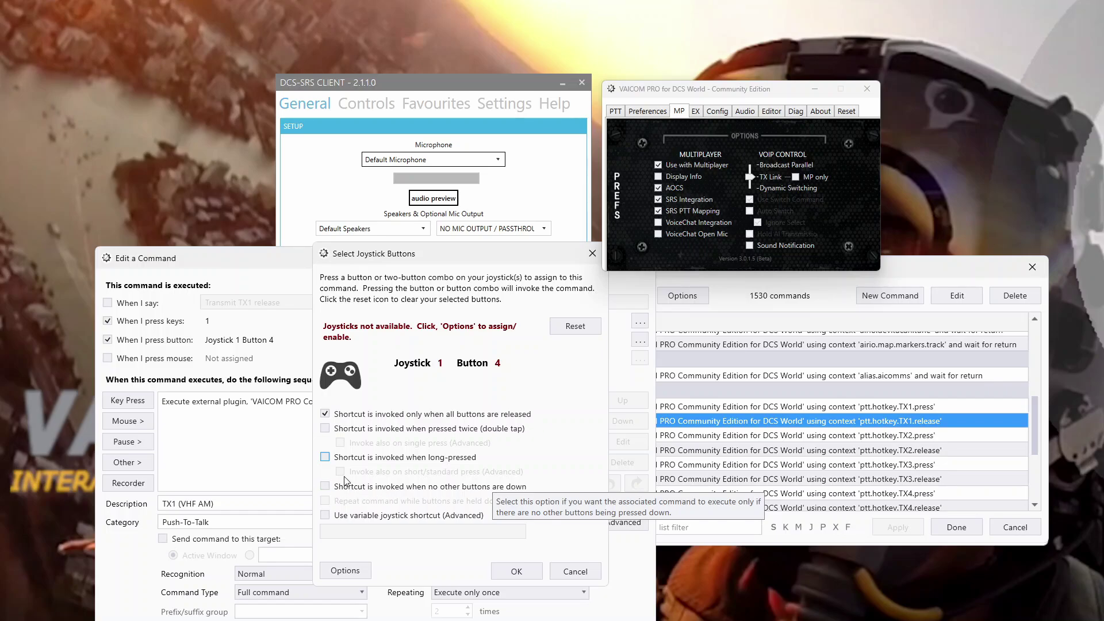
click(325, 457)
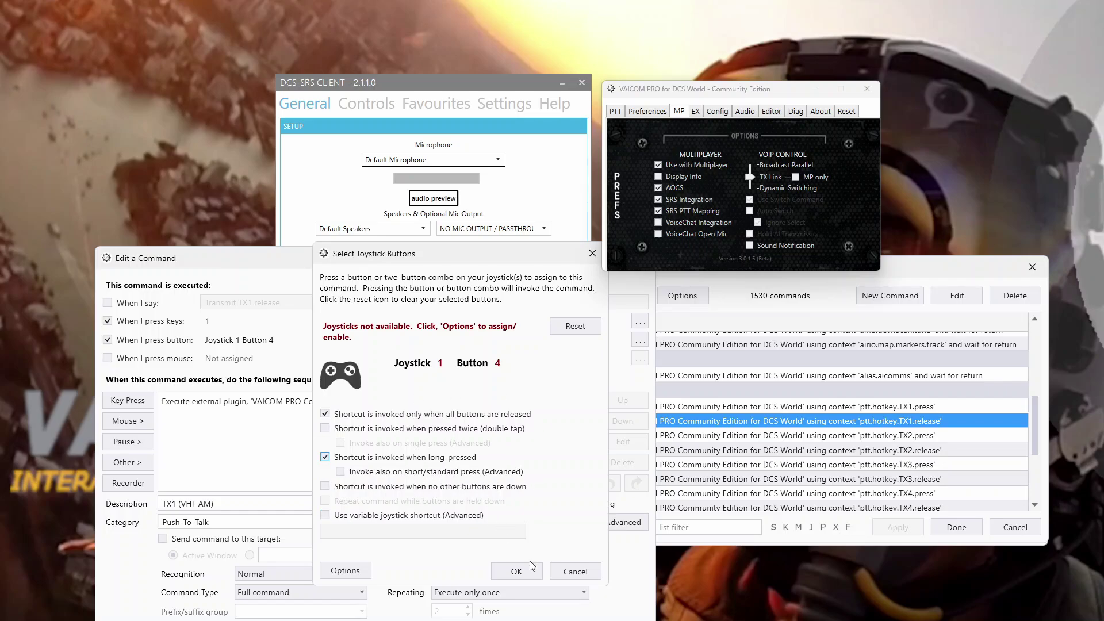
click(513, 570)
click(506, 571)
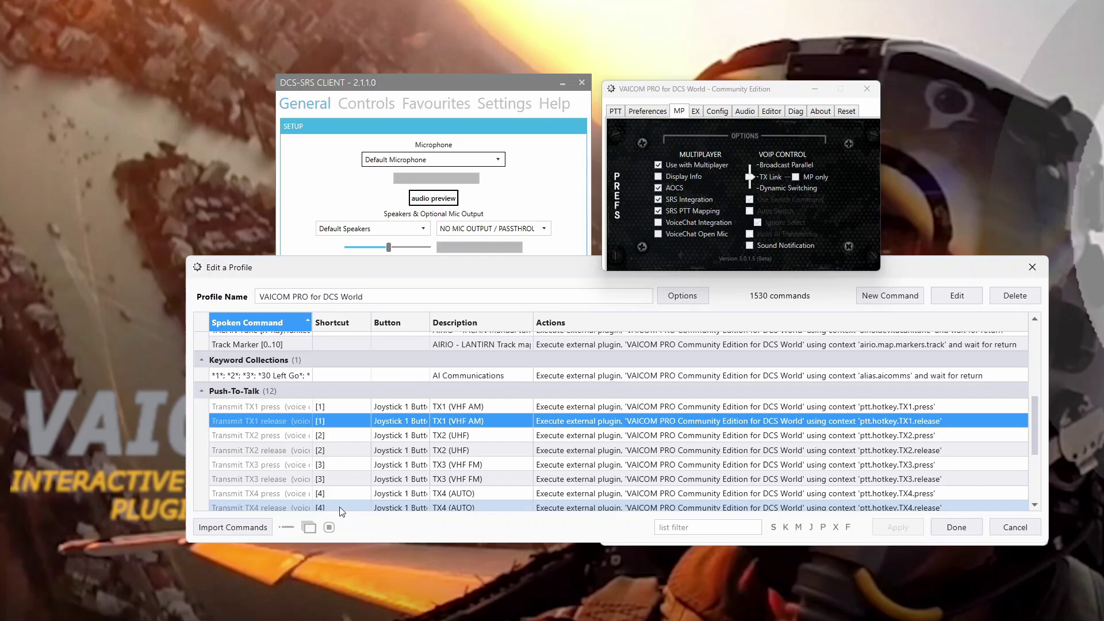
Review the remaining push-to-talk press and release commands and finish editing the profile.
scroll(328, 464, down, 2)
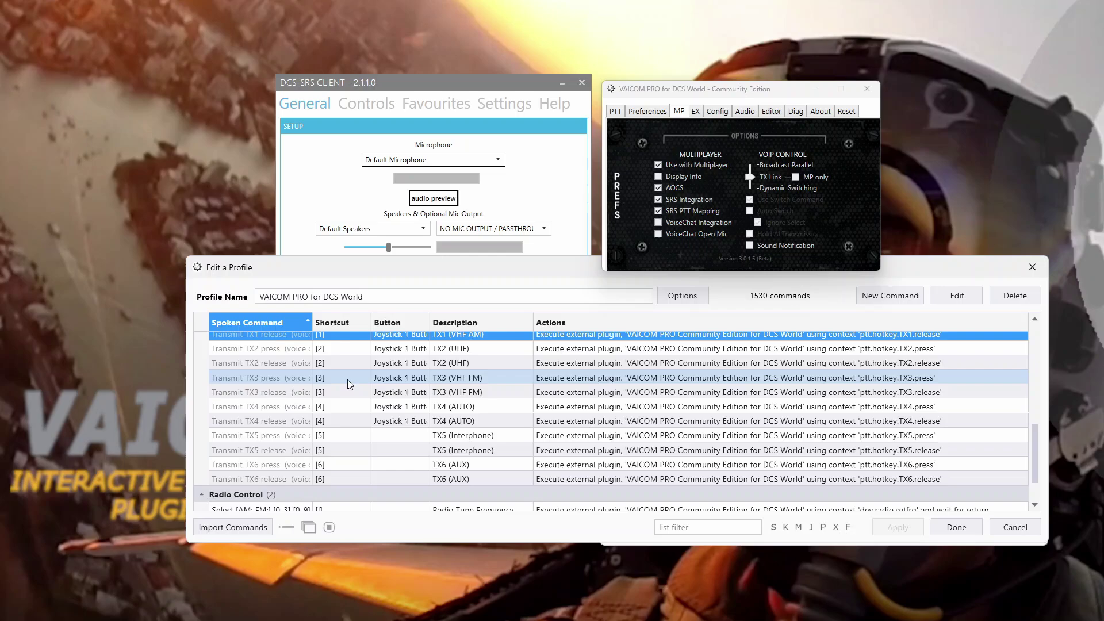
scroll(347, 380, up, 3)
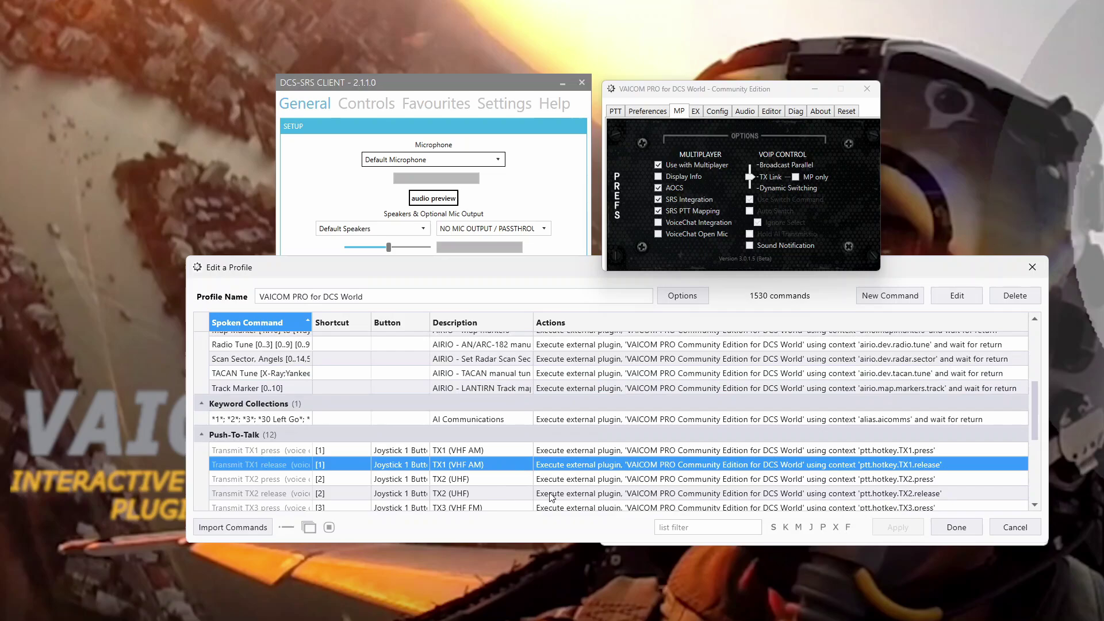
click(949, 529)
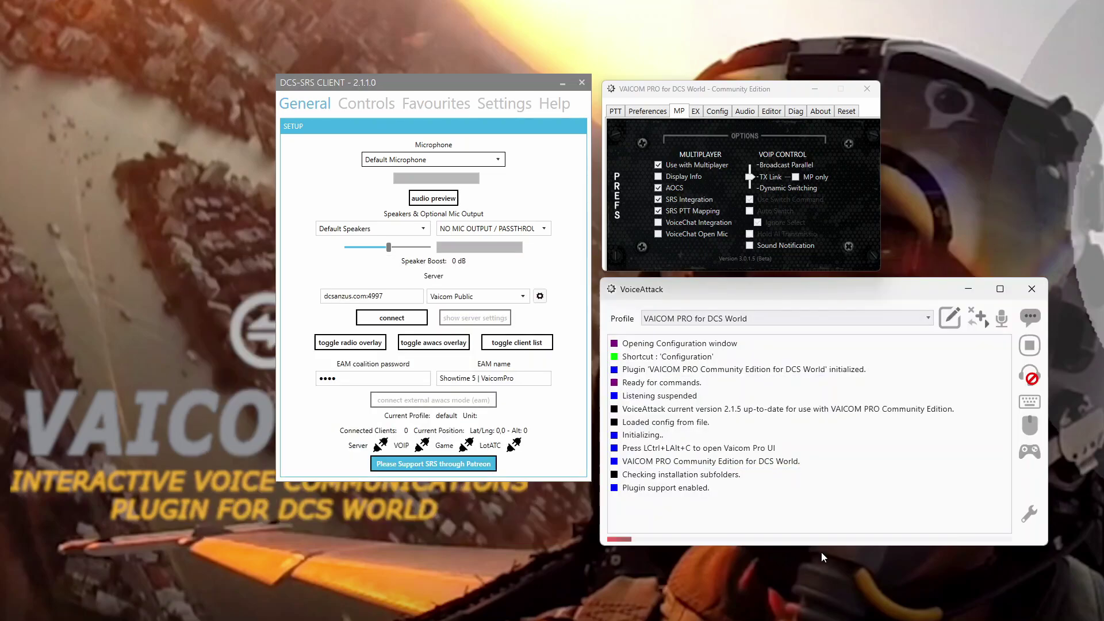
Set the joystick button long press threshold to 200 ms in the VoiceAttack hotkey options.
click(1029, 515)
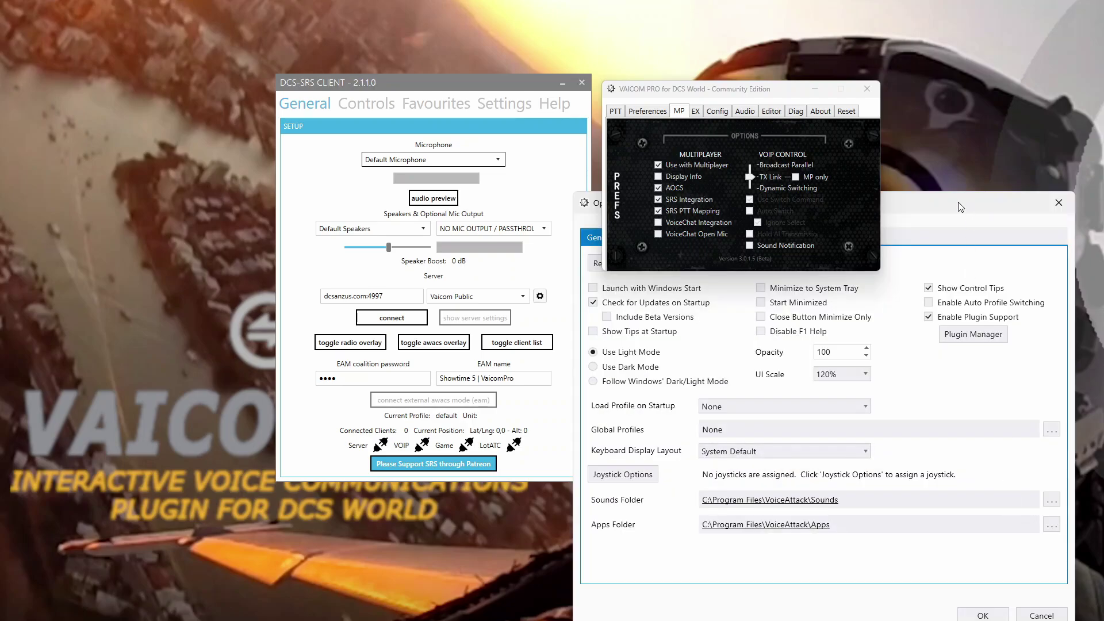
drag(962, 212, 461, 114)
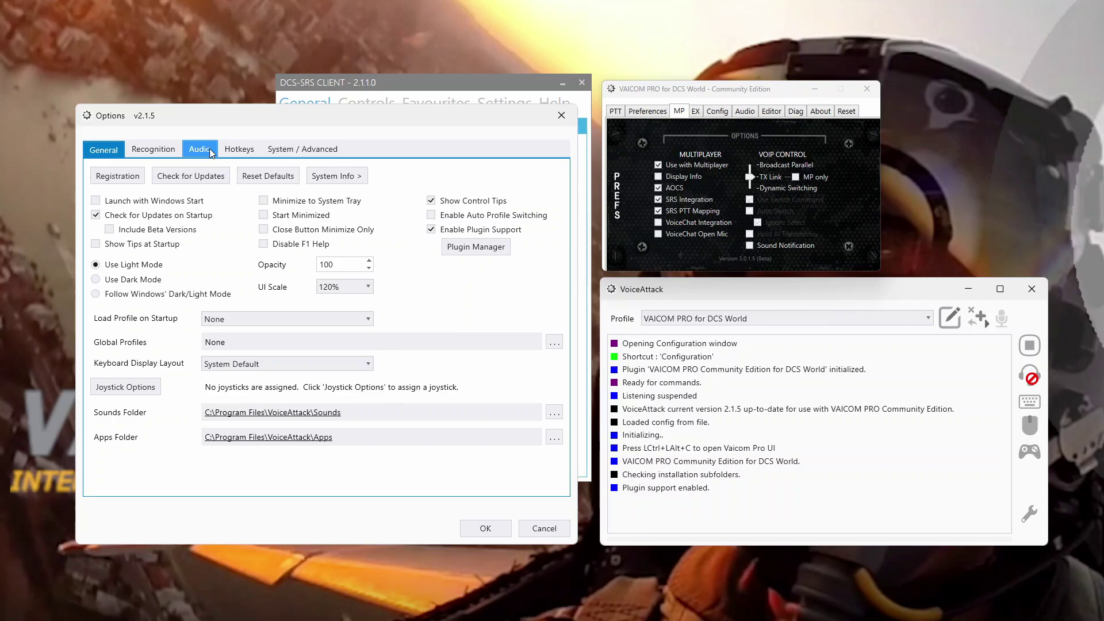
click(242, 153)
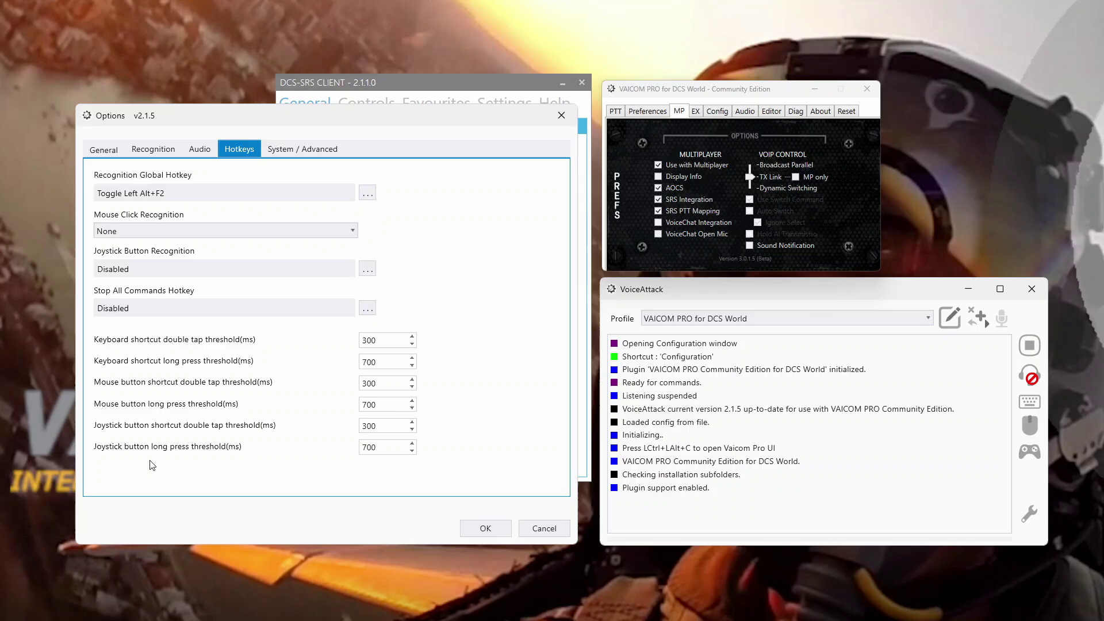
mouse_move(232, 455)
click(370, 446)
double_click(370, 447)
text(200)
Set the mouse button and keyboard shortcut long press thresholds to 200 ms and save the options.
double_click(385, 410)
text(200)
double_click(382, 366)
text(200)
click(481, 524)
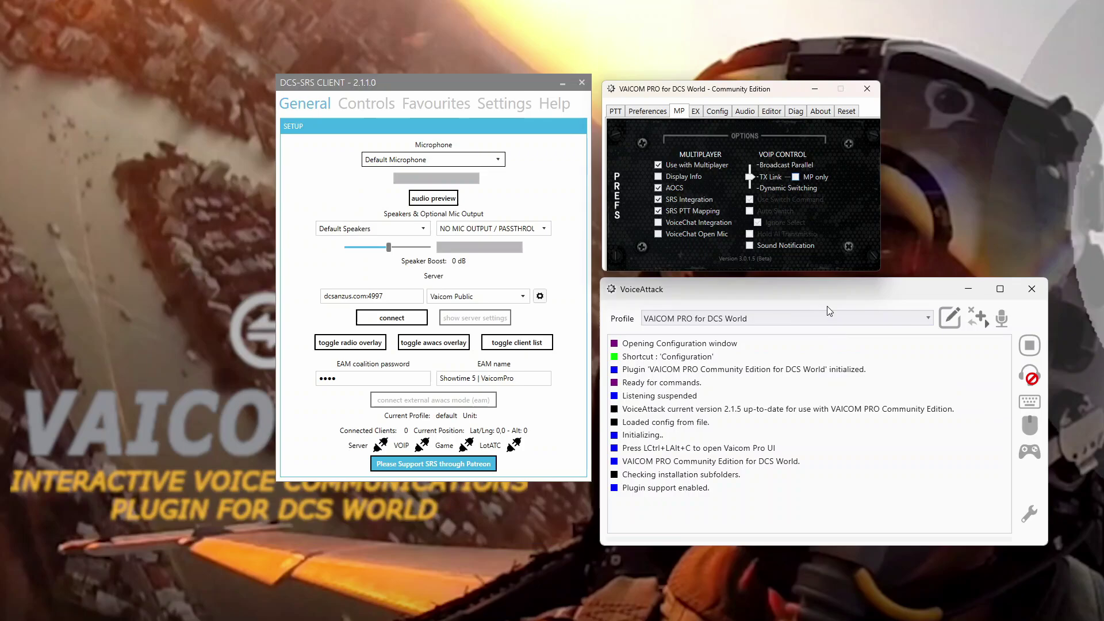